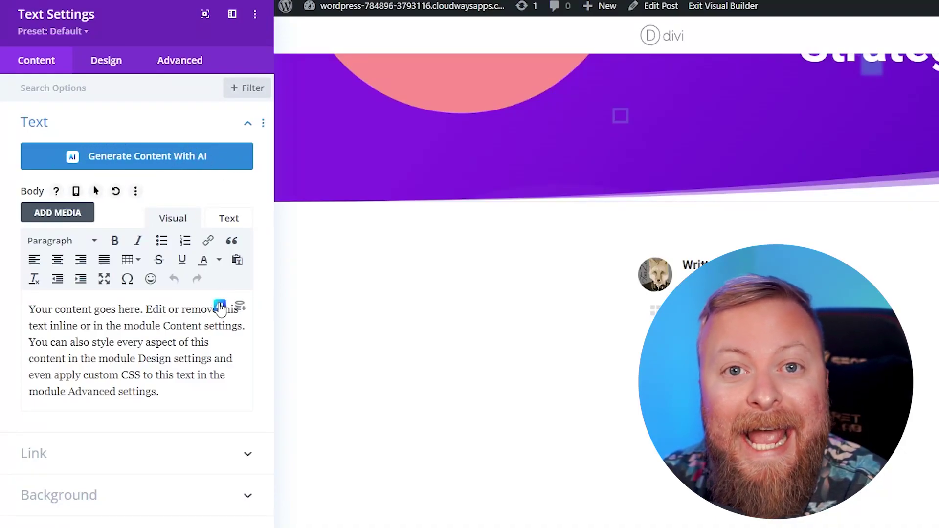
Generate an AI services paragraph from the prompt 'Describe our range of floral services'
click(220, 308)
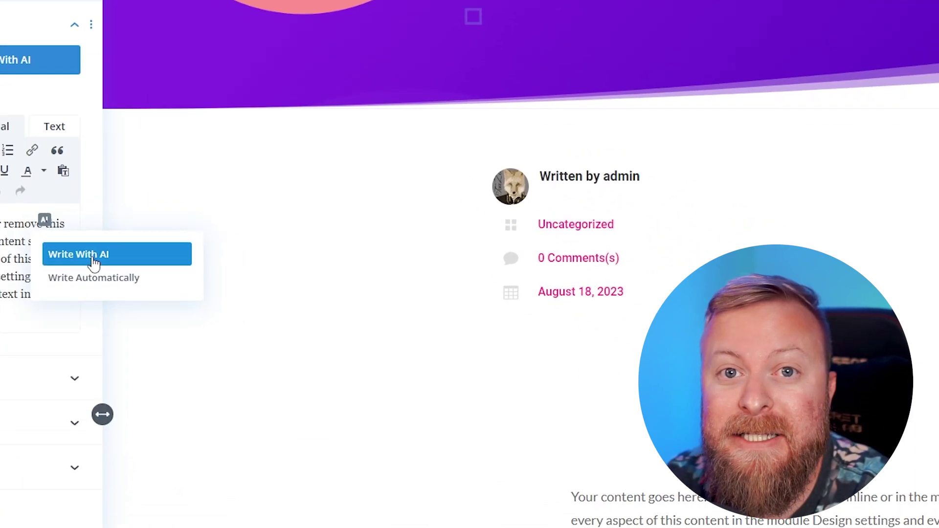
click(94, 263)
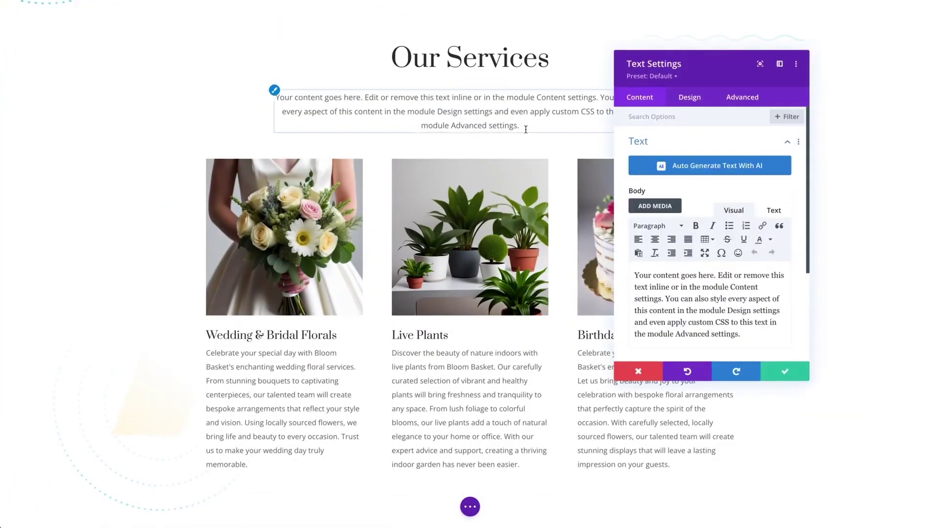
click(764, 265)
click(786, 292)
text(Describe our range of floral services)
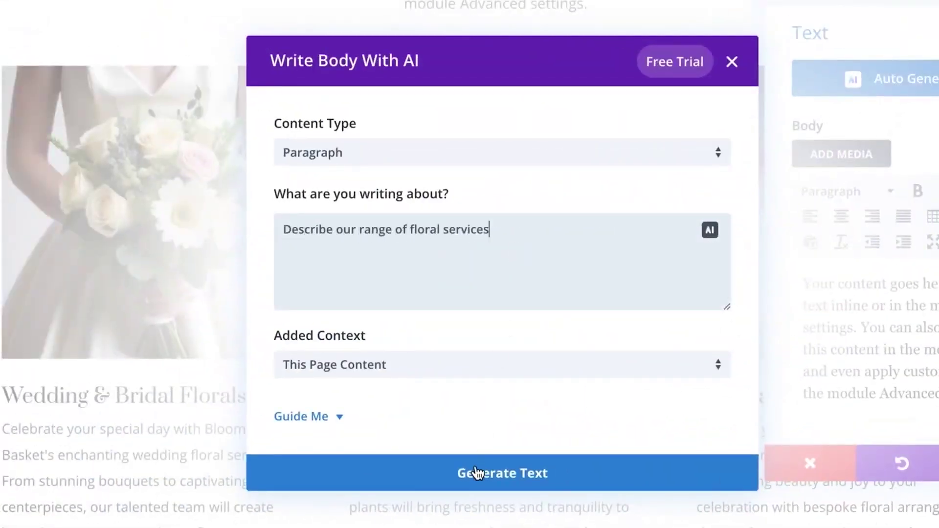
click(476, 472)
Regenerate targeting the keyword 'San Francisco floral services', apply an AI improvement, and use the text
click(473, 434)
text(Target the keyword "San Francisco floral services")
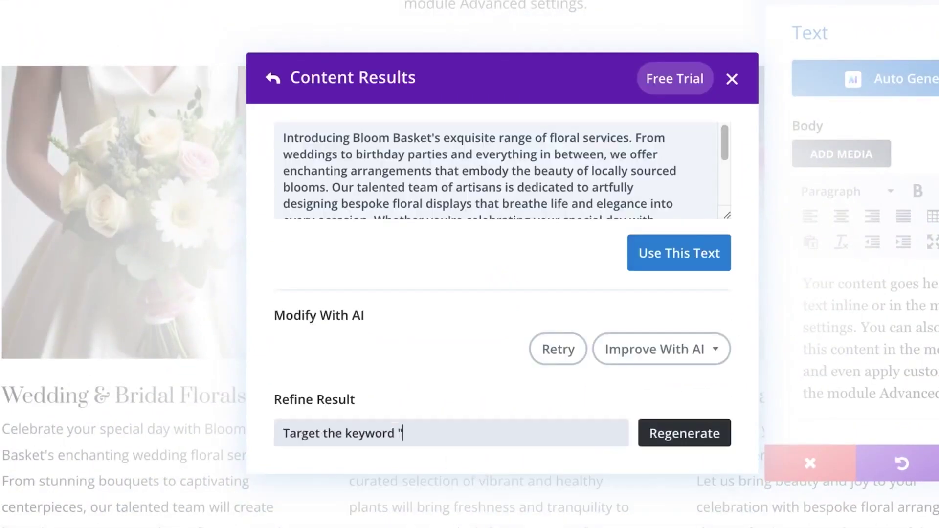
click(678, 435)
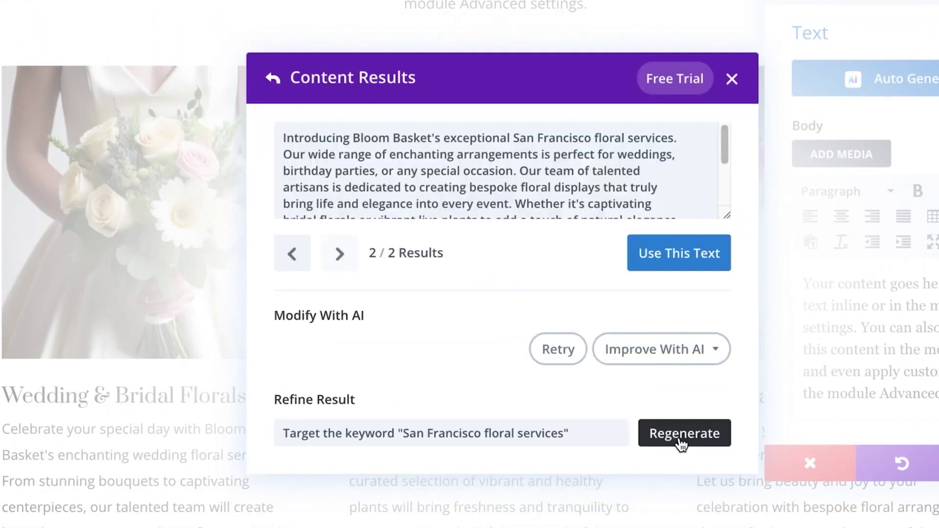
click(658, 348)
click(663, 453)
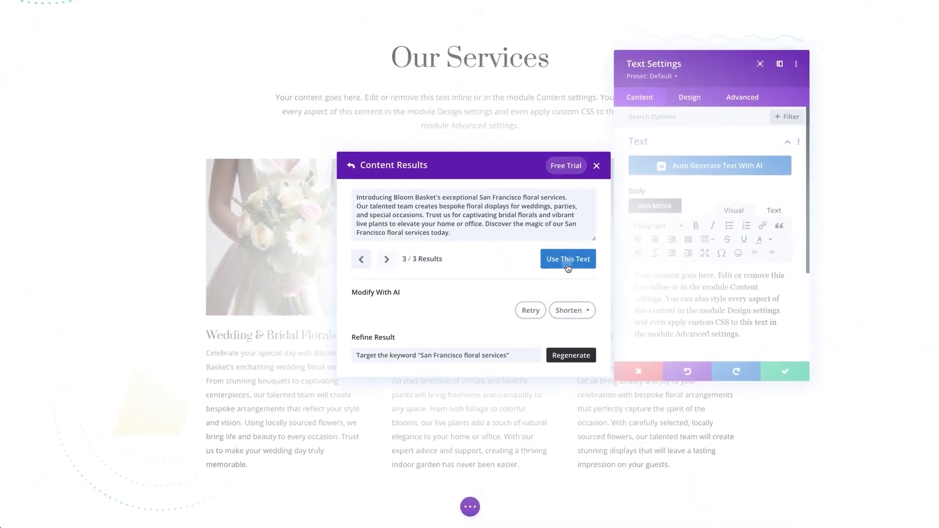
click(631, 230)
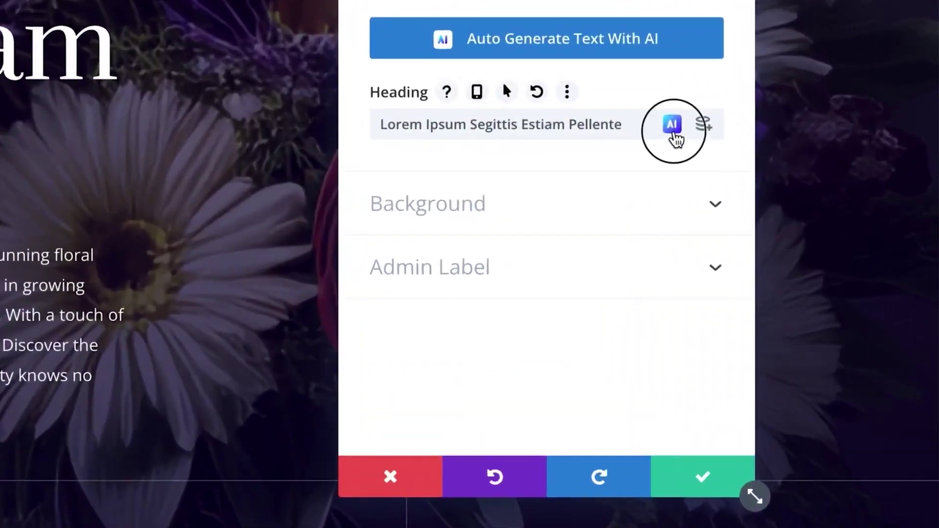
Begin an AI heading request for the hero heading, typing the prompt 'A compelling tit'
click(673, 126)
click(795, 201)
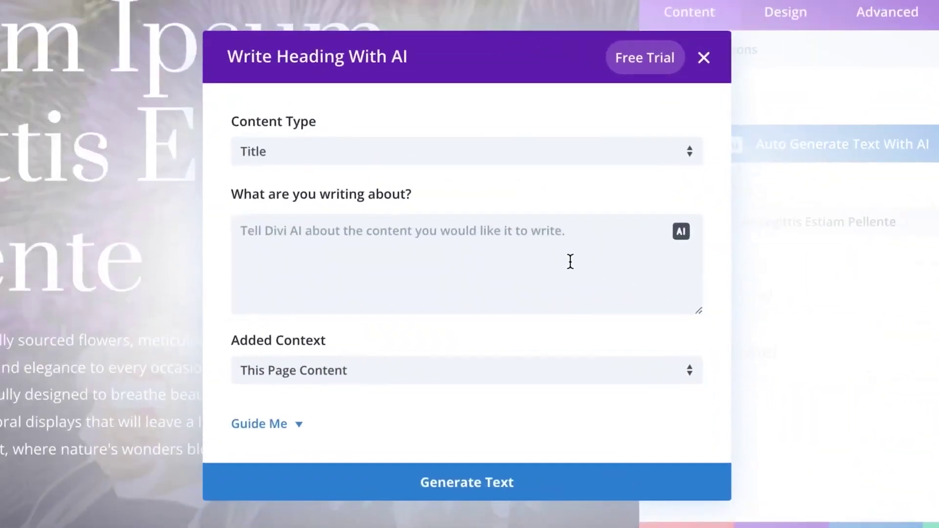
text(A compelling tit)
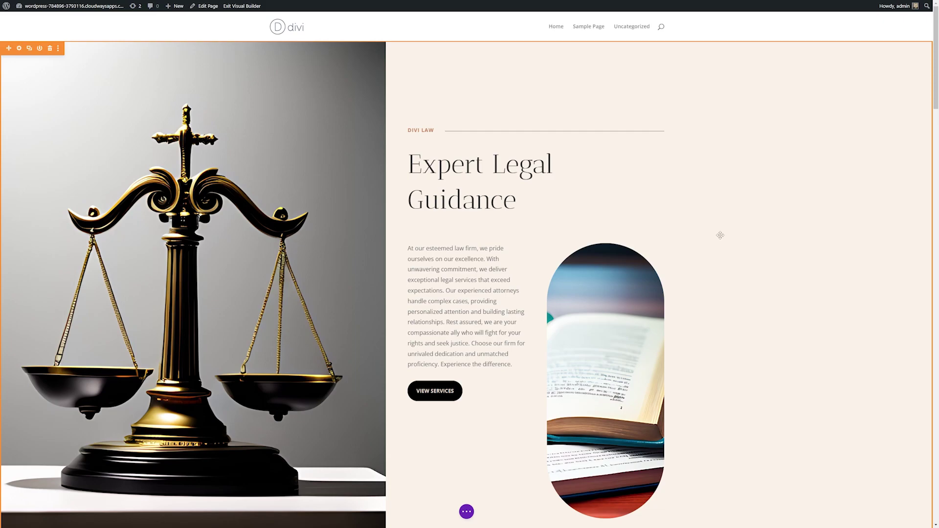
mouse_move(664, 221)
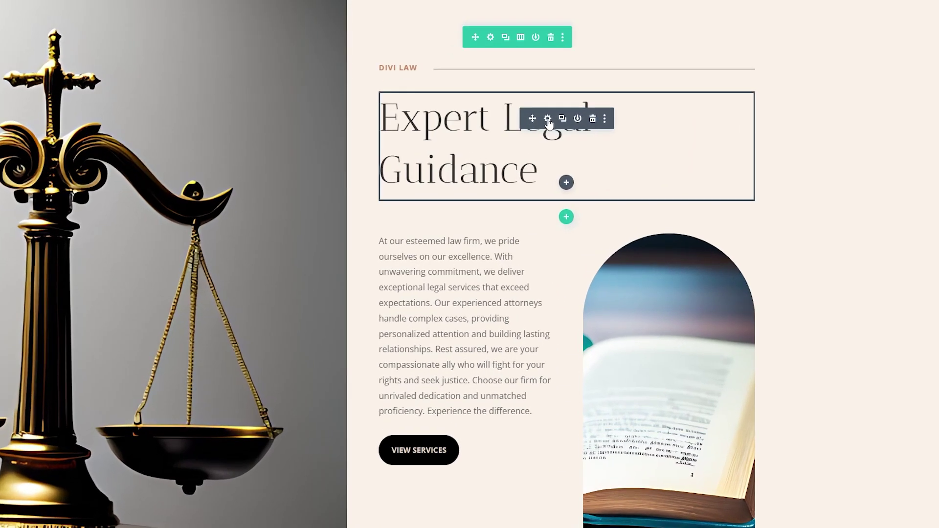
click(522, 166)
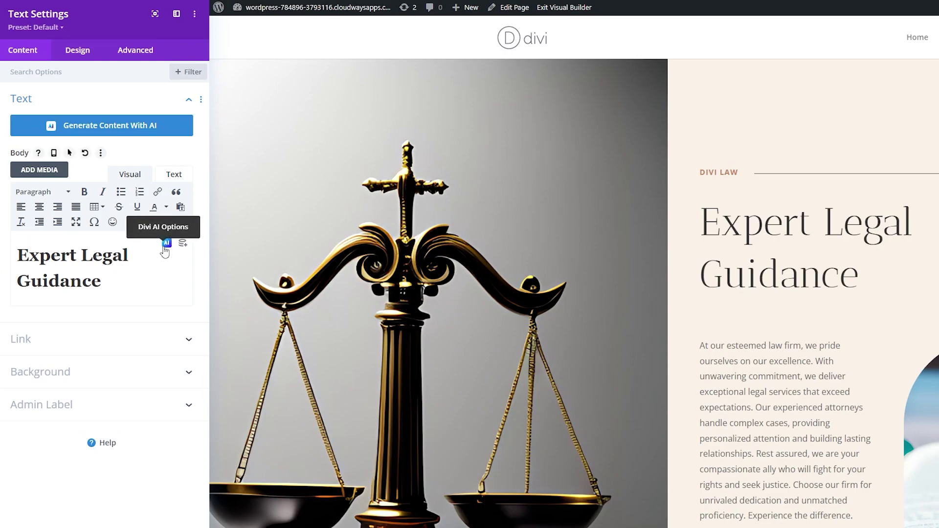
click(166, 243)
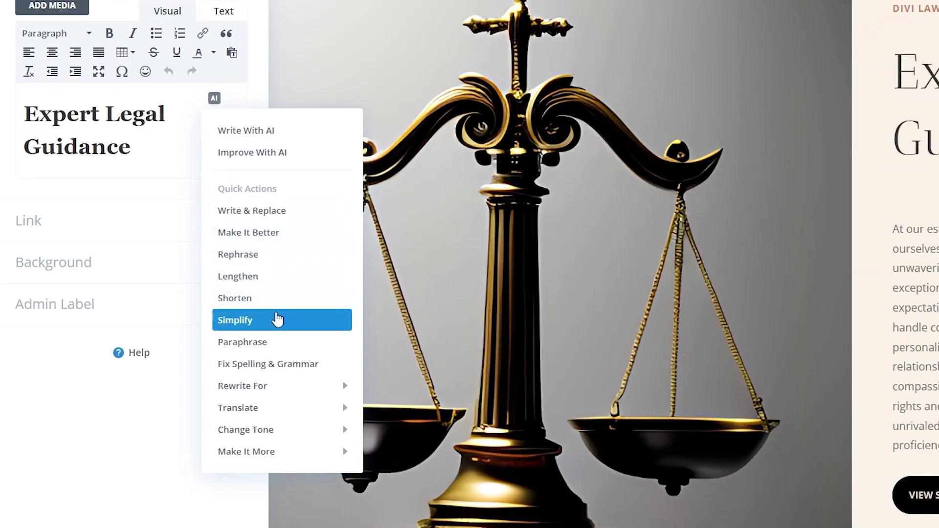
mouse_move(339, 430)
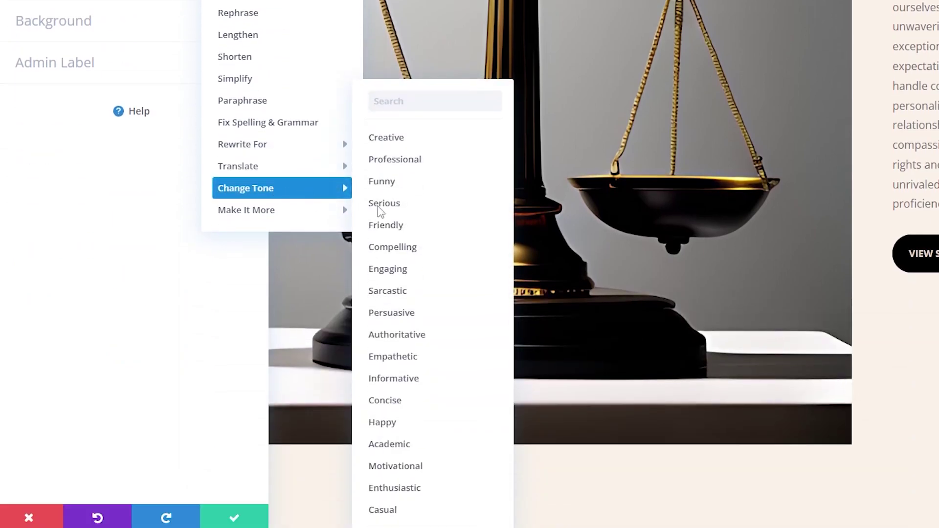
mouse_move(298, 171)
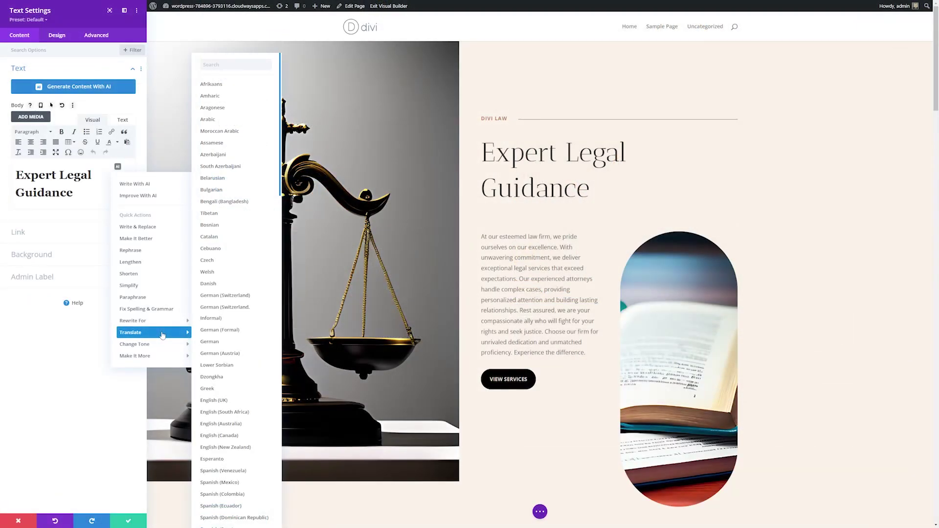
mouse_move(168, 357)
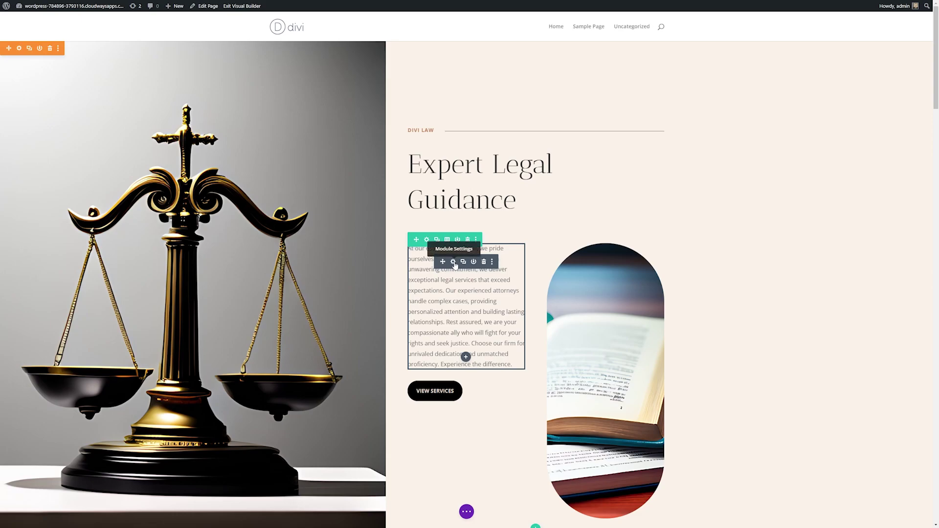
Expand the law firm paragraph with Make It More > Detailed so it opens 'At Divi Law'
click(454, 263)
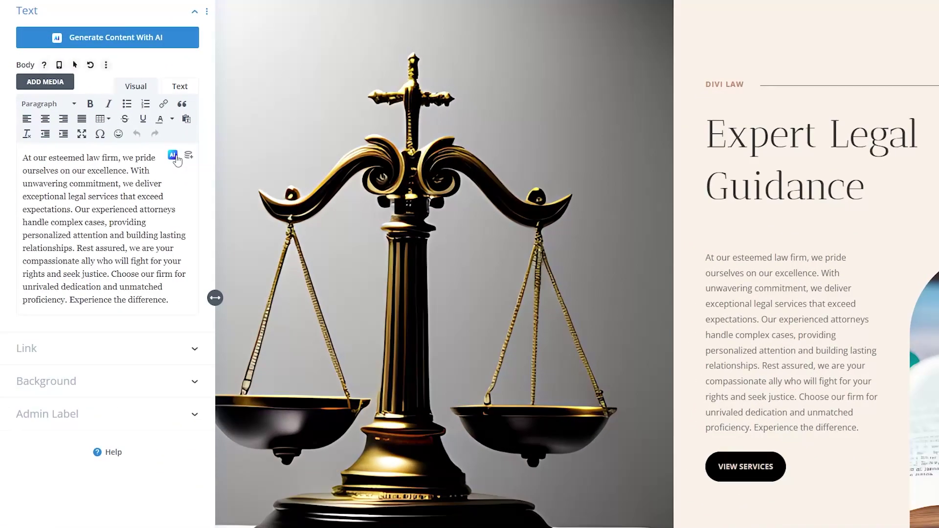
click(176, 160)
mouse_move(220, 433)
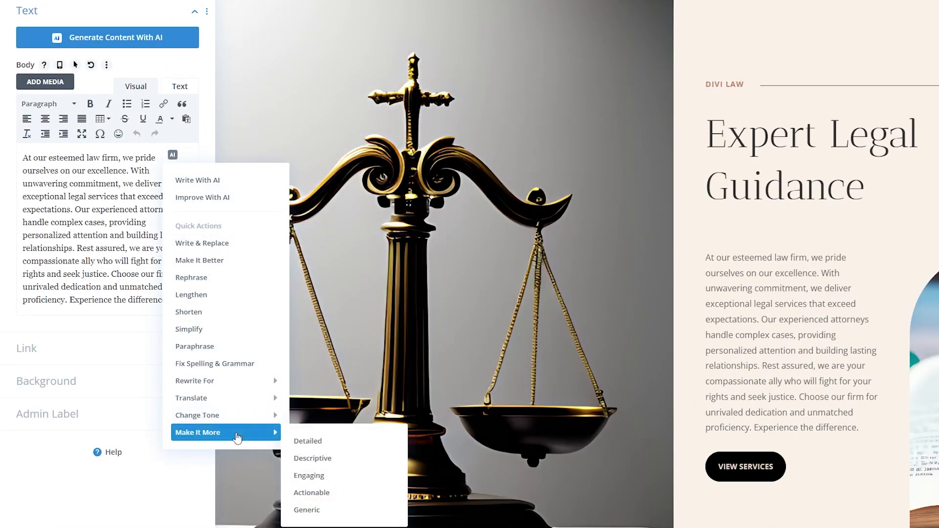
click(342, 442)
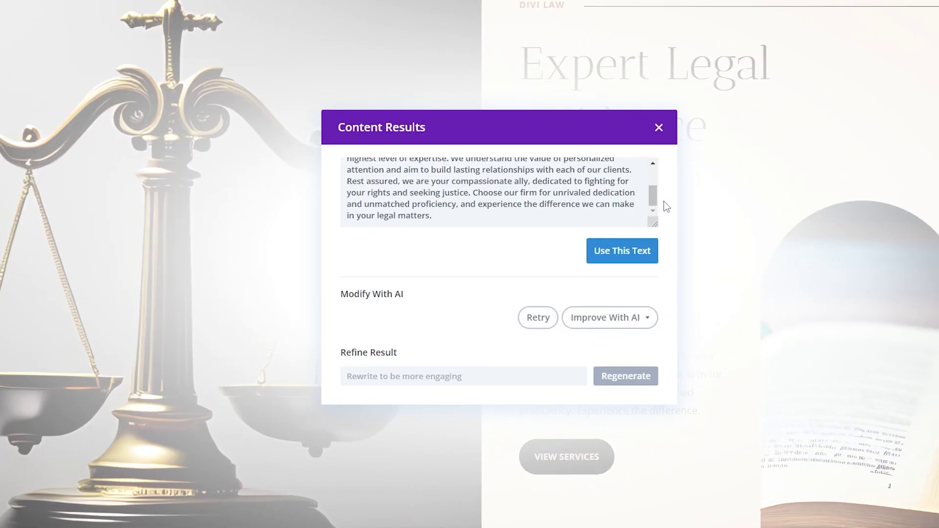
click(620, 252)
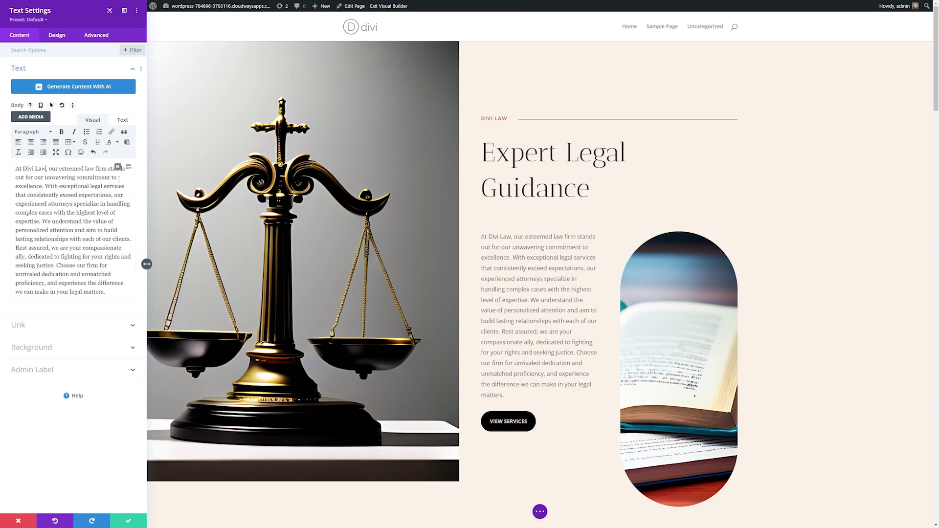
click(118, 167)
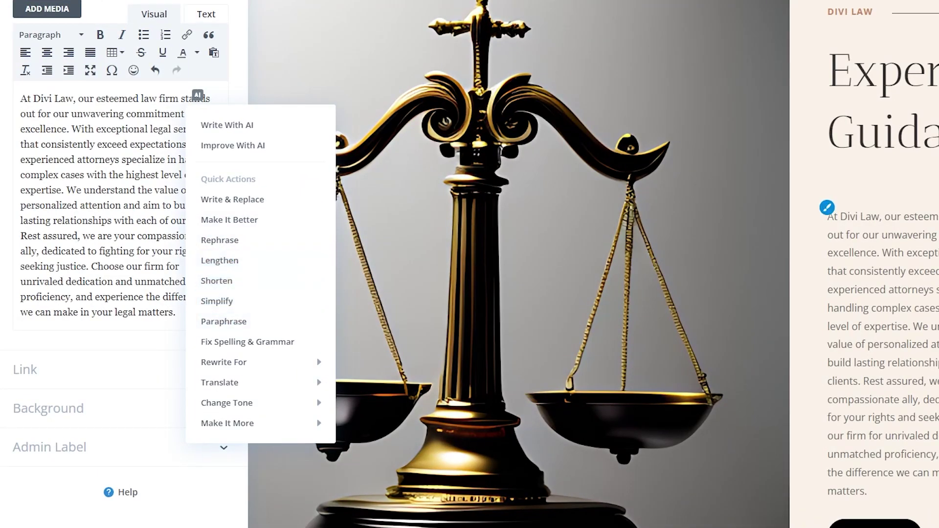
Shorten the paragraph with AI, end it with 'at Divi Law.', and start Improve With AI
click(224, 283)
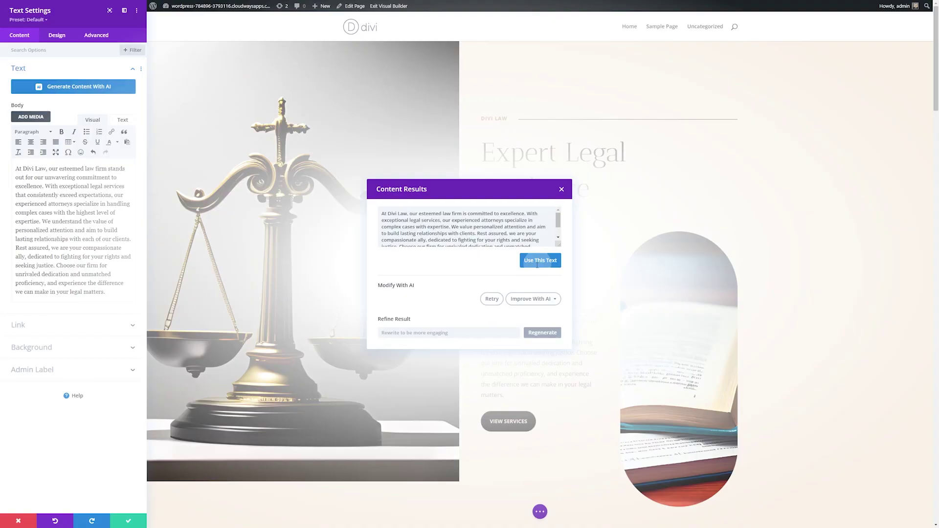
click(541, 297)
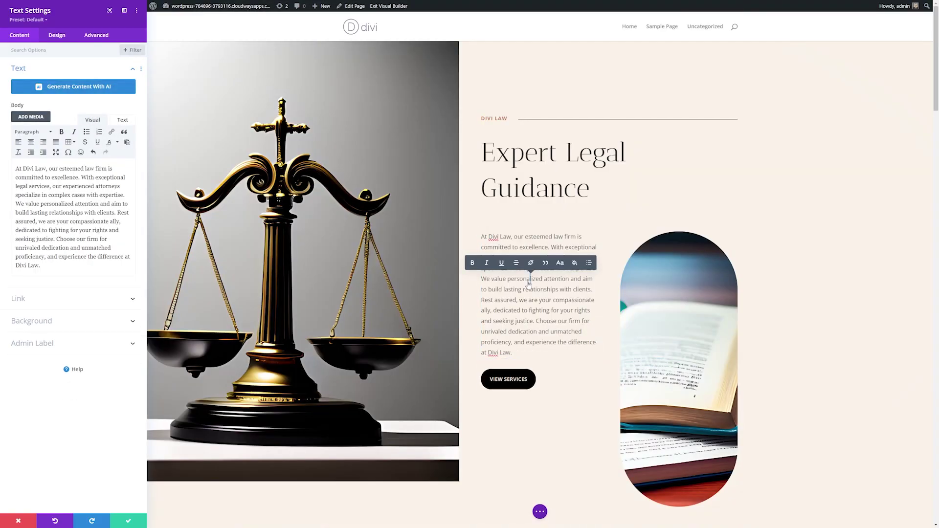
click(542, 353)
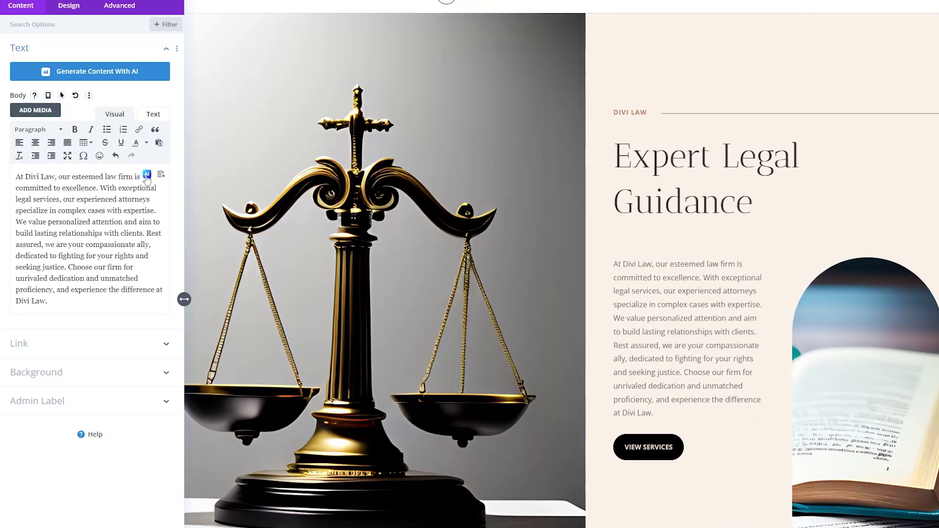
click(117, 167)
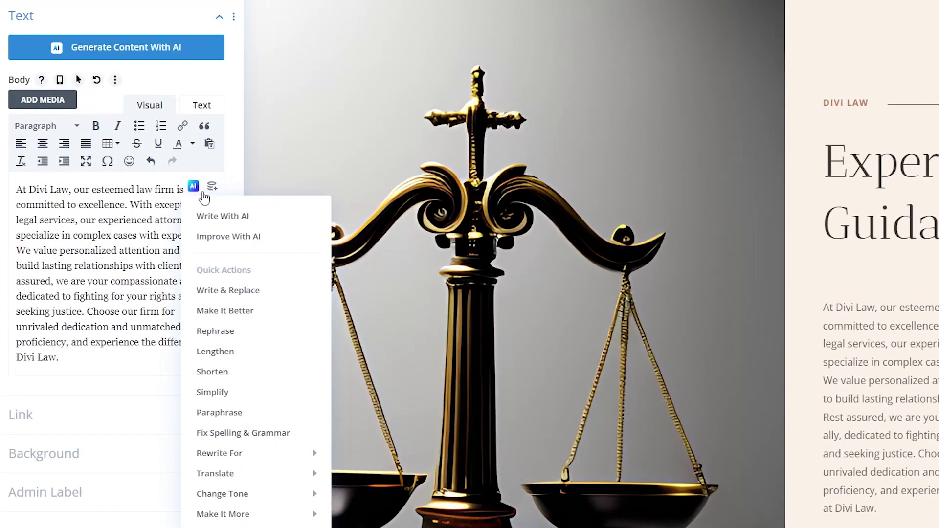
click(257, 238)
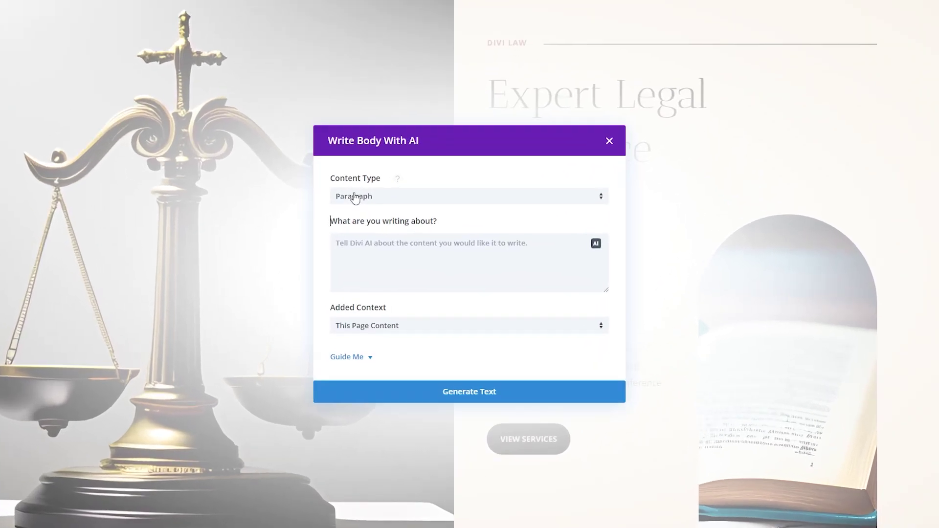
Review the Write Body With AI options, keeping Paragraph content type and This Page Content context
click(401, 219)
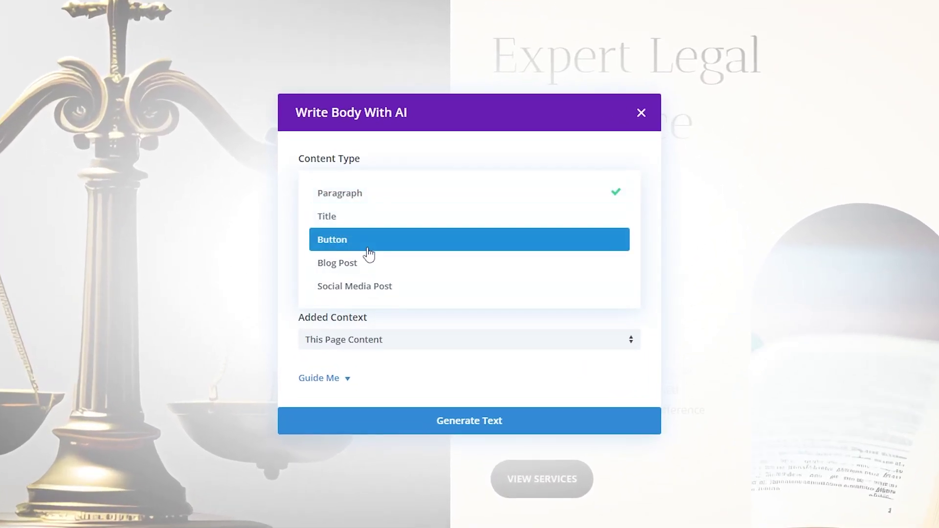
click(380, 155)
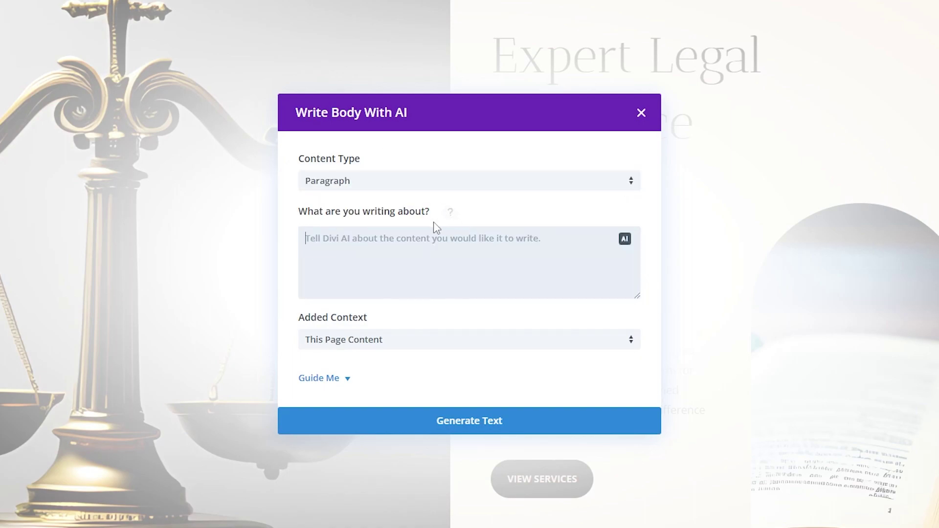
click(389, 333)
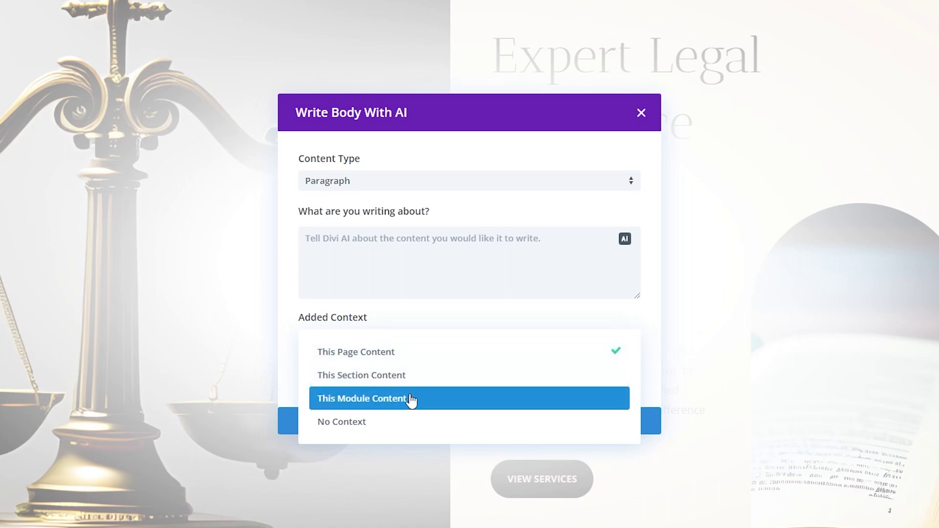
click(406, 354)
click(323, 382)
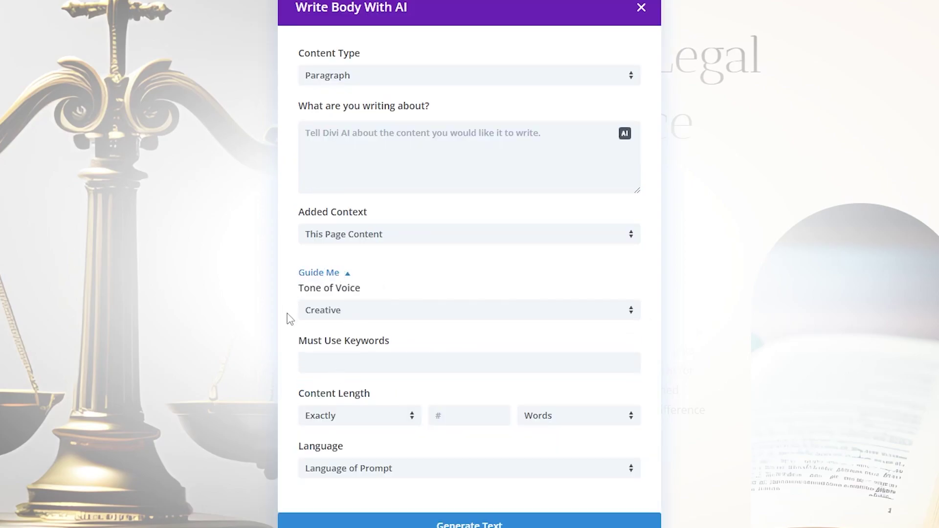
click(331, 312)
click(293, 313)
click(361, 366)
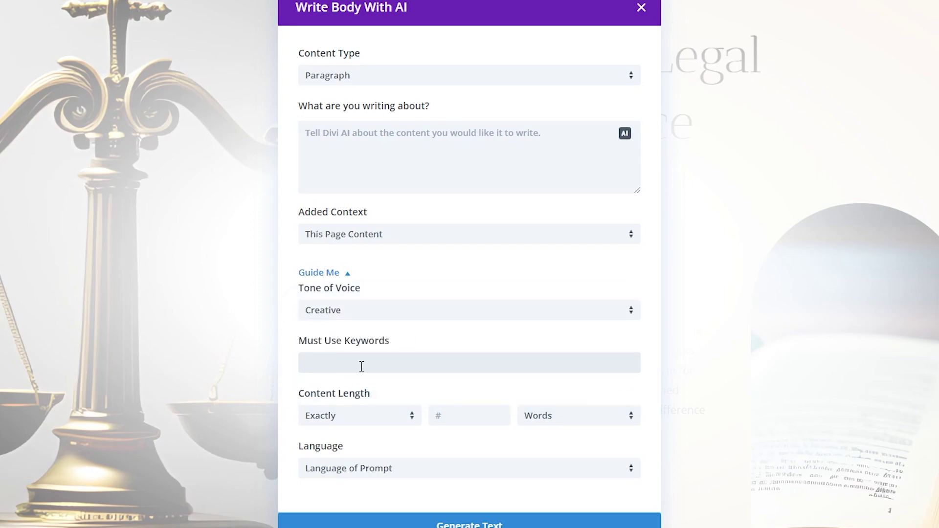
click(364, 424)
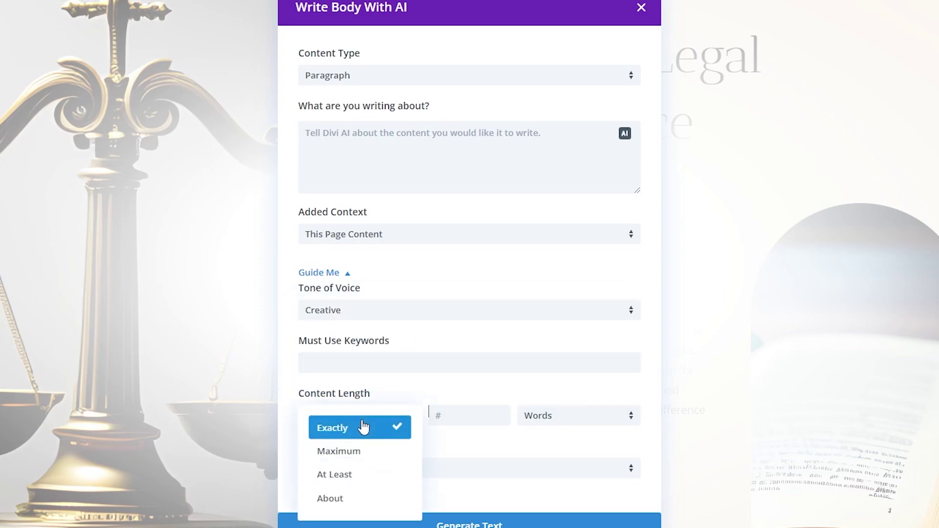
click(551, 416)
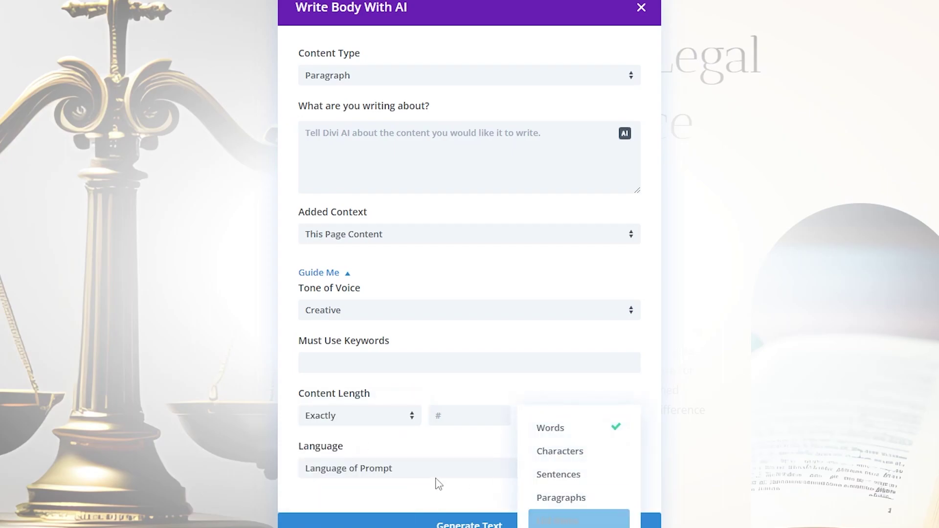
click(393, 472)
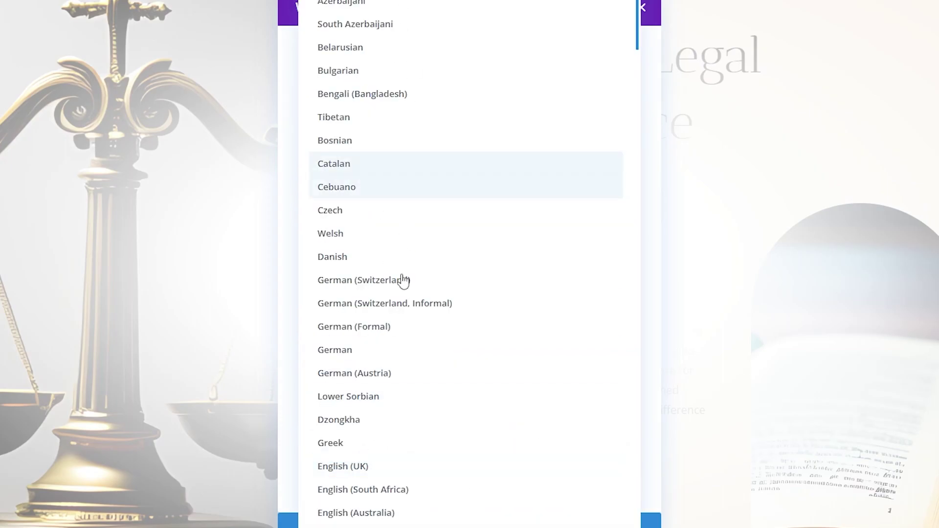
click(285, 459)
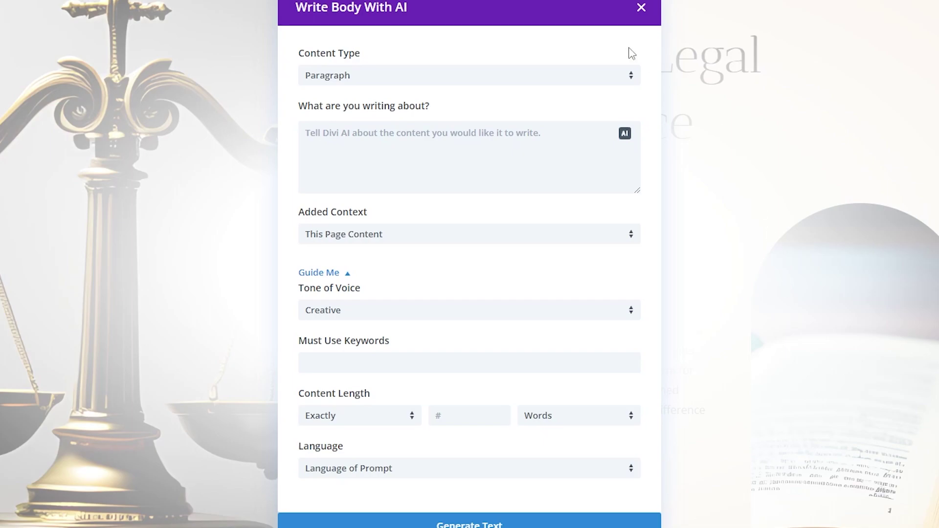
Paste the San Francisco law firm prompt, set Informative tone and exactly 1 paragraph, and generate
click(349, 152)
text(Write a context and expectation-setting paragraph of text for a landing page that tells potential clients of our law firm about why we are the leading law firm in the San Francisco Area.)
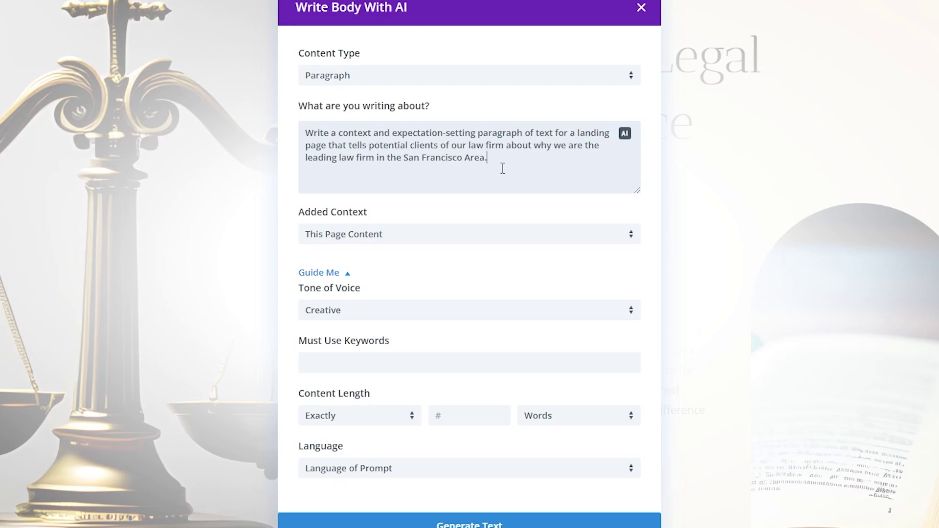
click(377, 319)
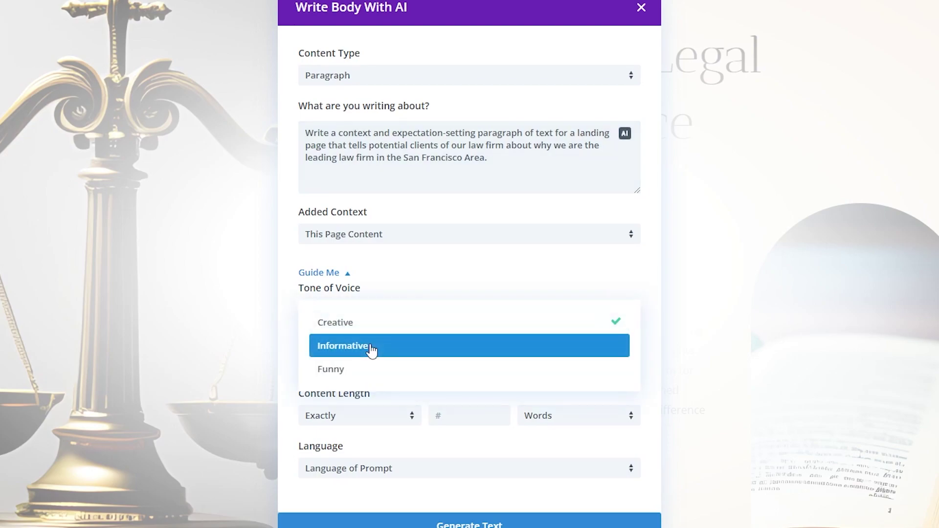
click(372, 348)
click(475, 423)
text(1)
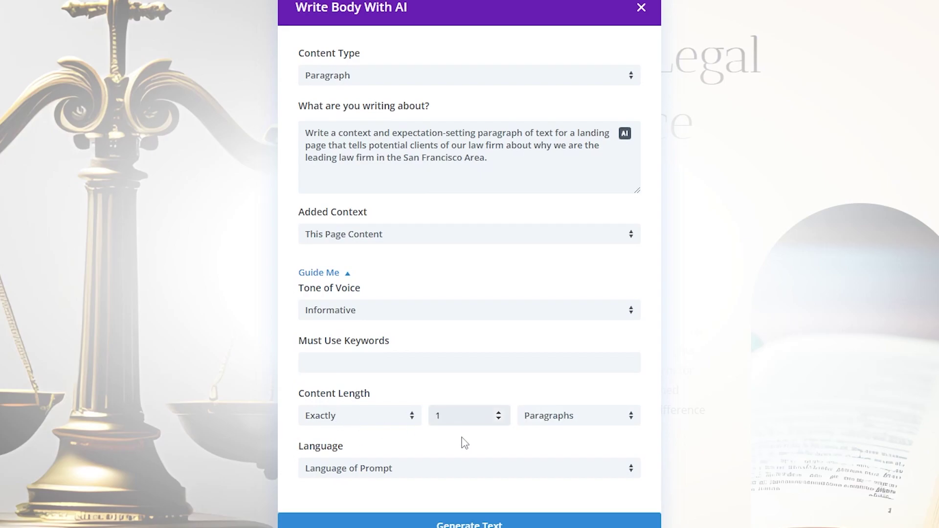
click(402, 523)
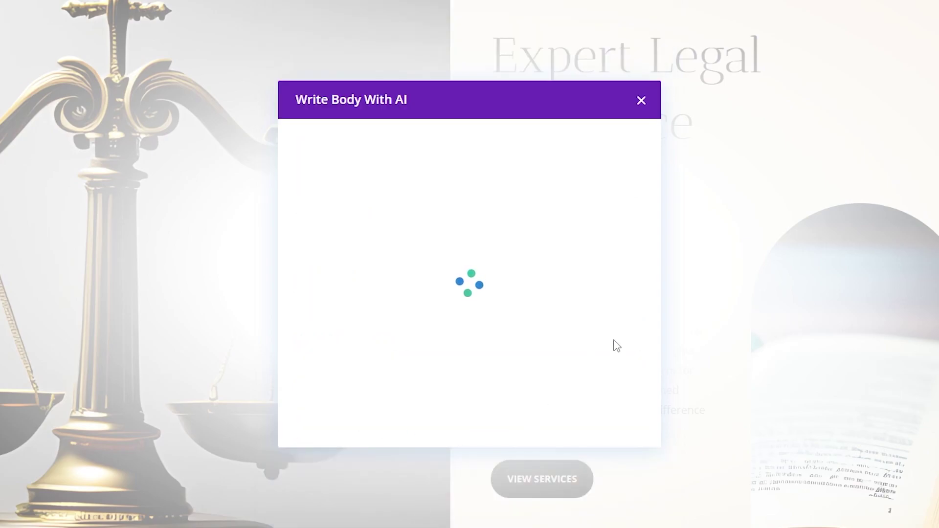
Browse the refine suggestions and ready-made improve options for the generated paragraph
mouse_move(640, 188)
mouse_down()
mouse_move(636, 215)
mouse_move(636, 182)
mouse_up()
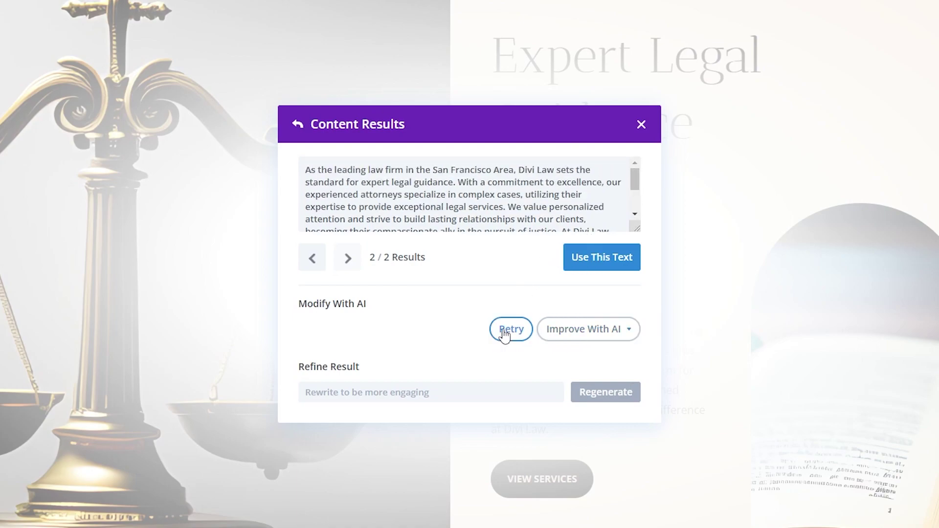
click(347, 394)
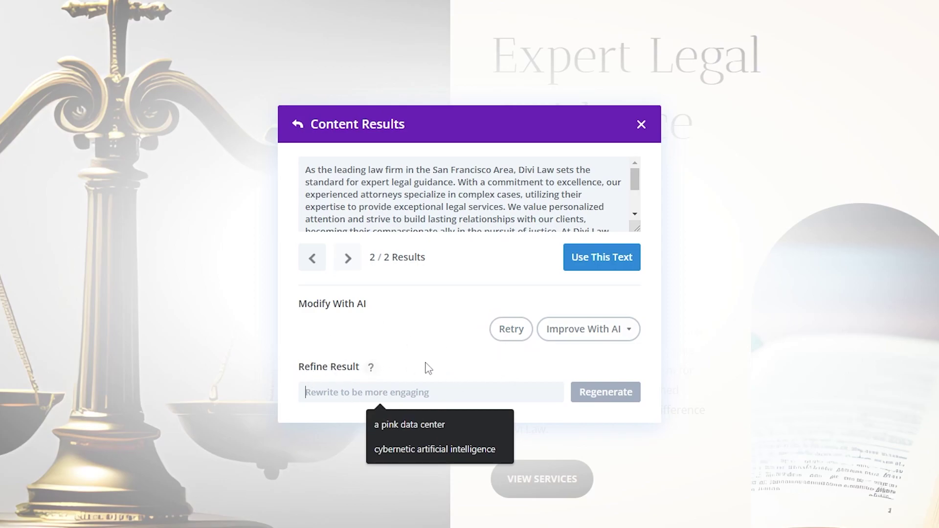
click(673, 324)
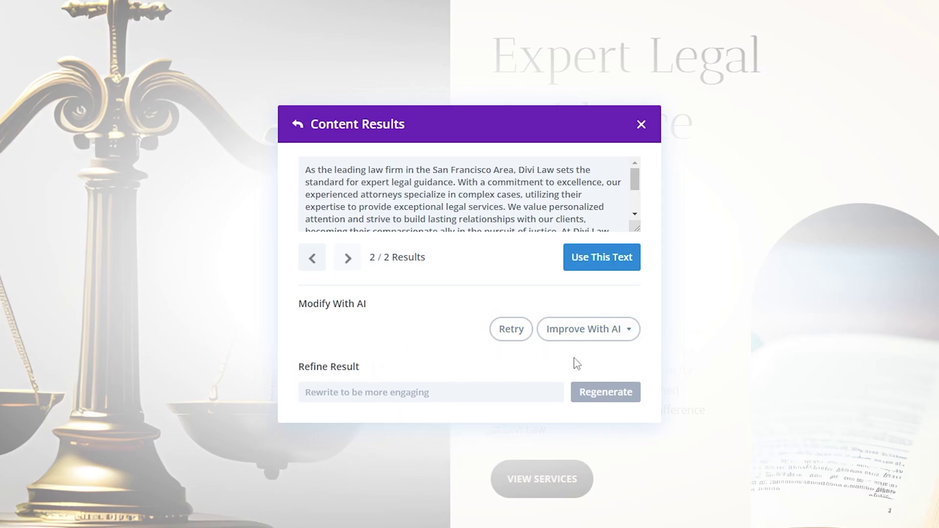
click(611, 329)
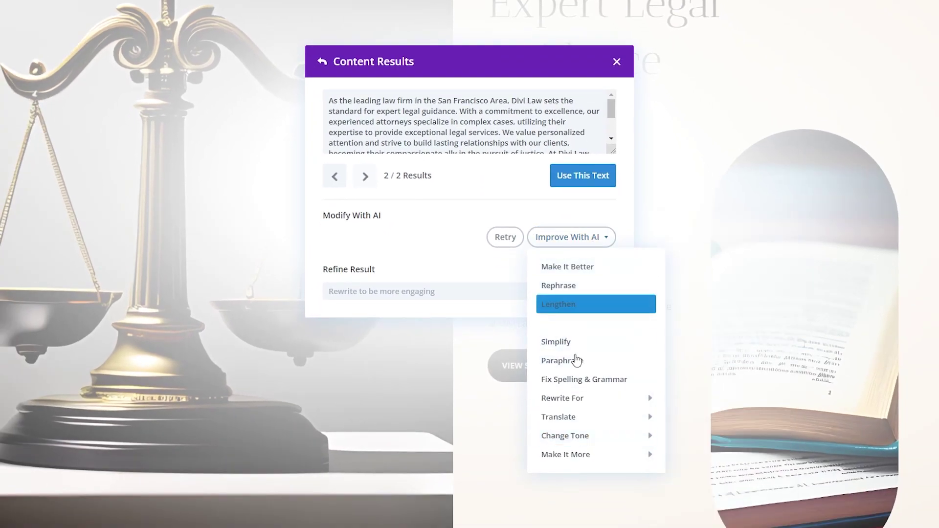
click(355, 292)
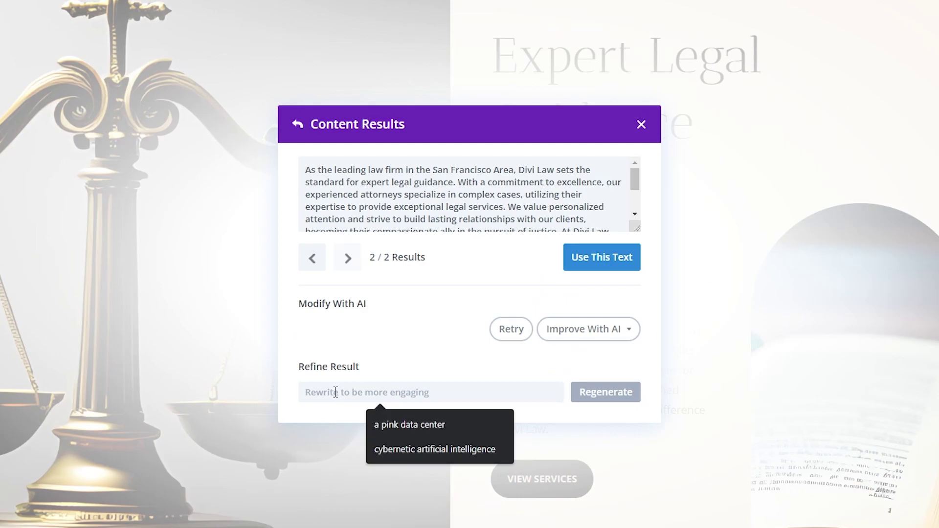
Paste a keep-the-meaning, remove-fluff-and-filler instruction into Refine Result and regenerate
click(337, 367)
text(Keep this content’s original meaning and wording while removing all fluff and filler words and phrases.)
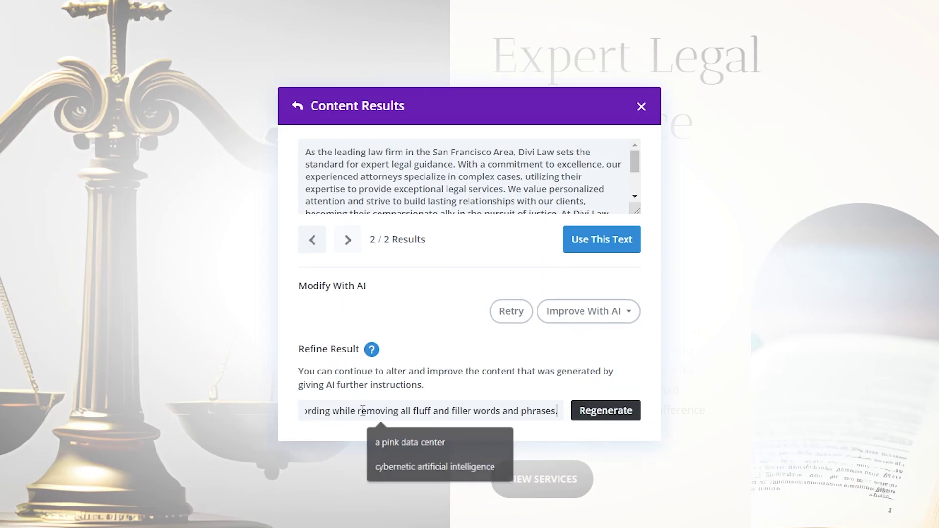
drag(335, 411, 237, 406)
click(335, 411)
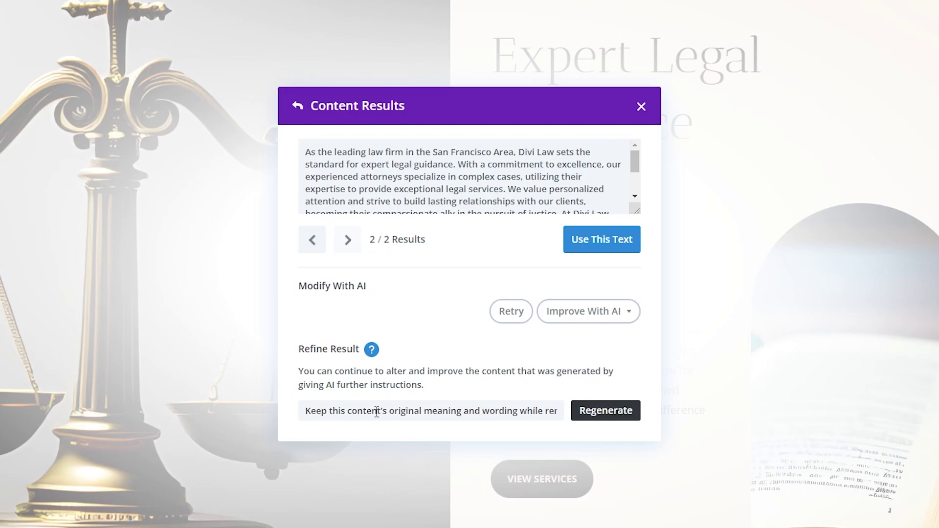
drag(442, 414, 558, 411)
click(345, 411)
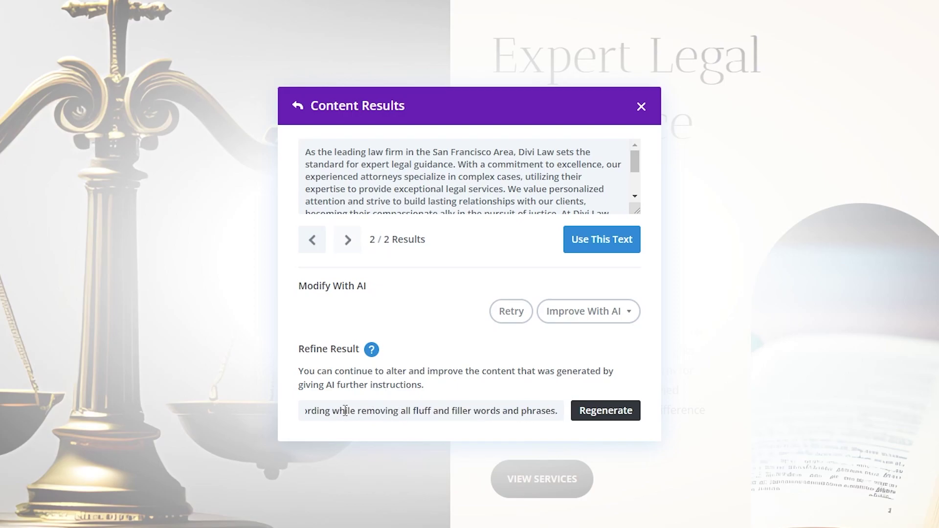
drag(337, 412, 560, 413)
click(559, 413)
click(588, 416)
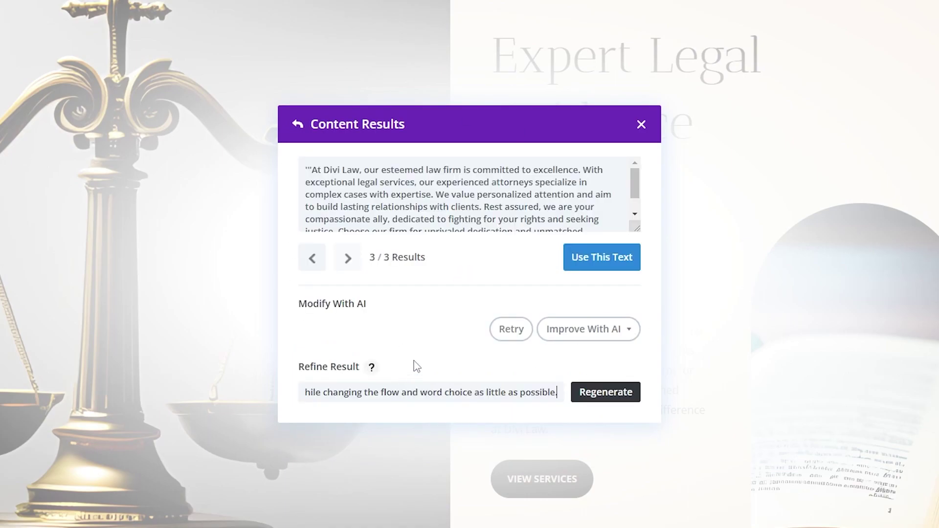
Replace the refinement with a line-editing instruction and regenerate the paragraph
mouse_move(553, 392)
mouse_down()
mouse_move(277, 389)
mouse_move(558, 392)
mouse_up()
key(ctrl+v)
click(330, 395)
click(383, 392)
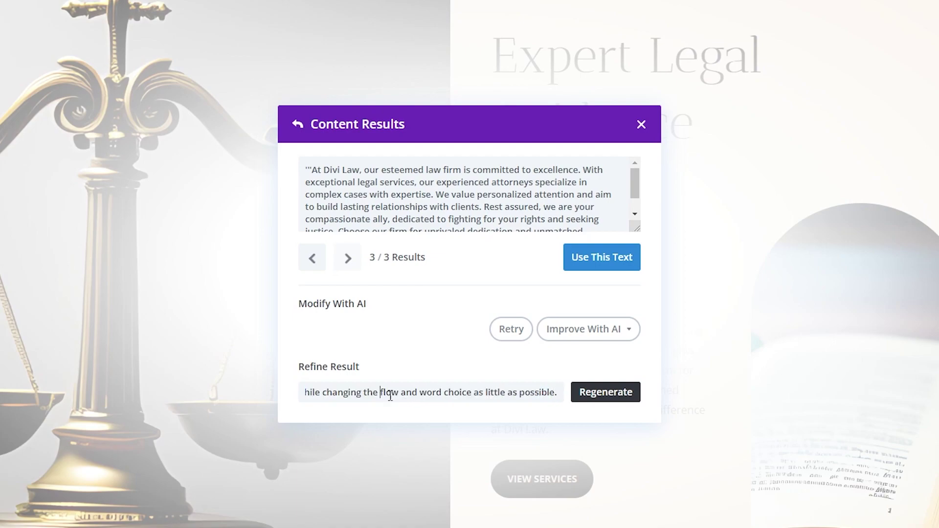
drag(399, 392, 523, 386)
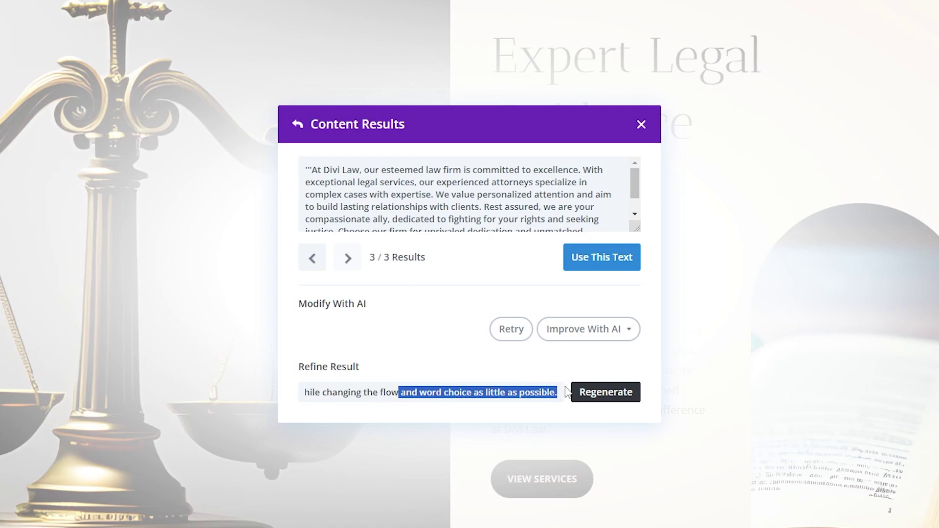
click(592, 400)
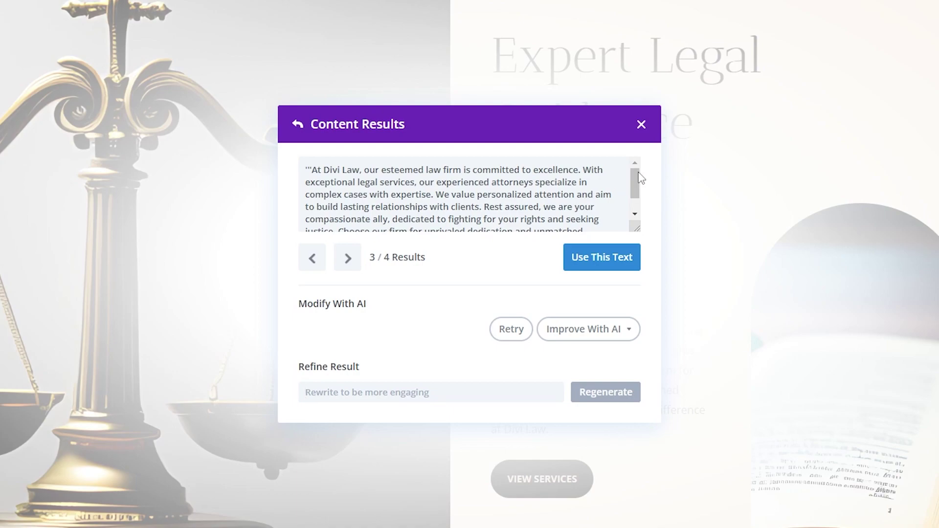
Regenerate for informational search intent and insert that fifth version into the text module
key(ctrl+v)
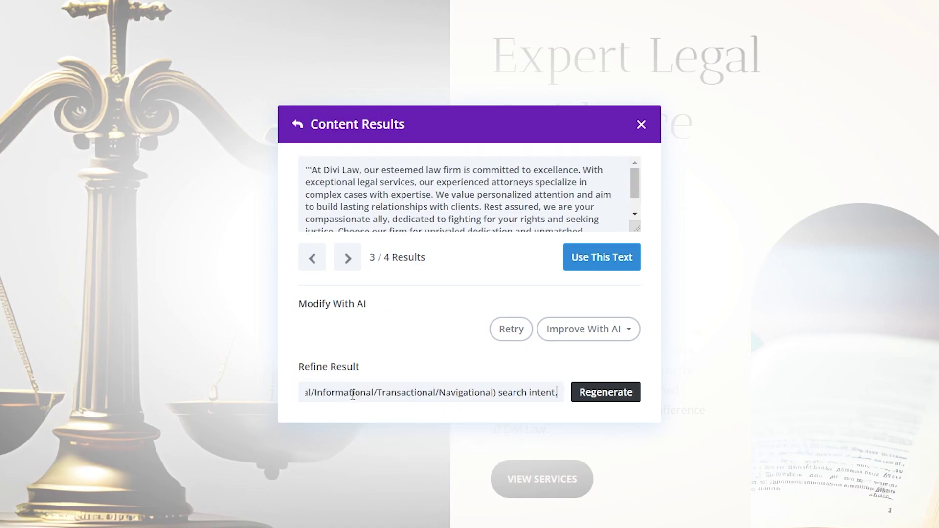
drag(305, 392, 558, 390)
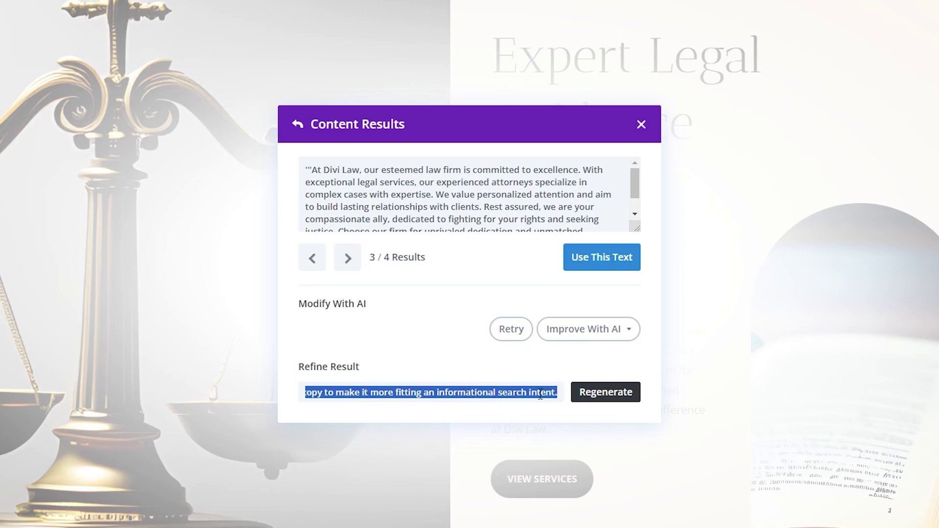
click(605, 395)
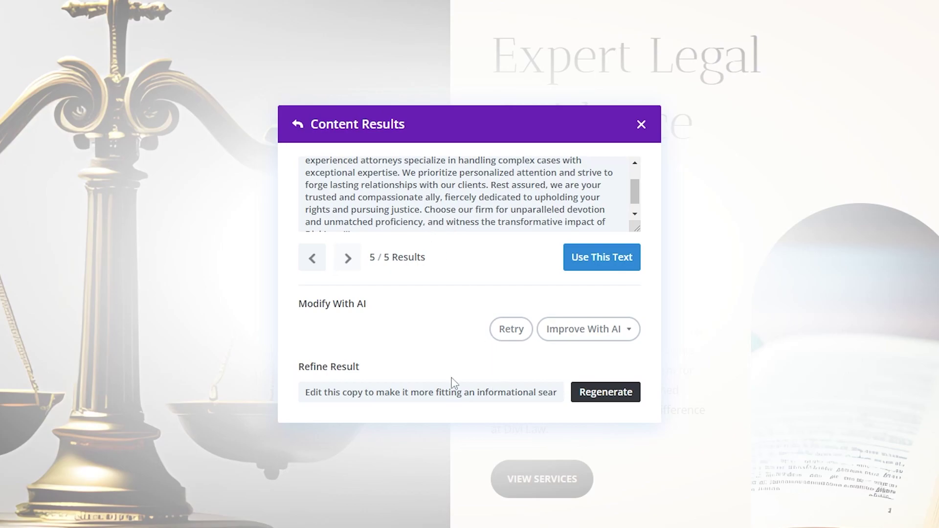
click(607, 262)
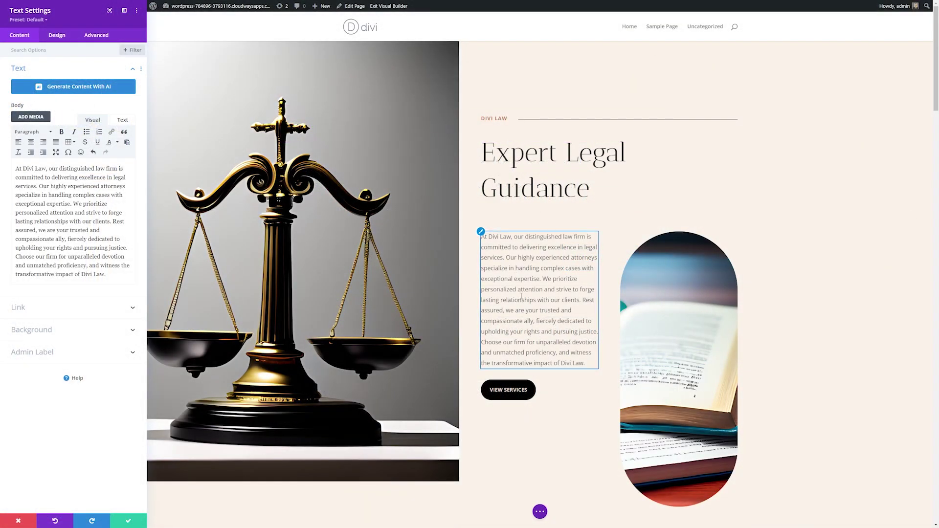
Save the paragraph's Text Settings and open the Expert Legal Guidance heading's settings
click(130, 521)
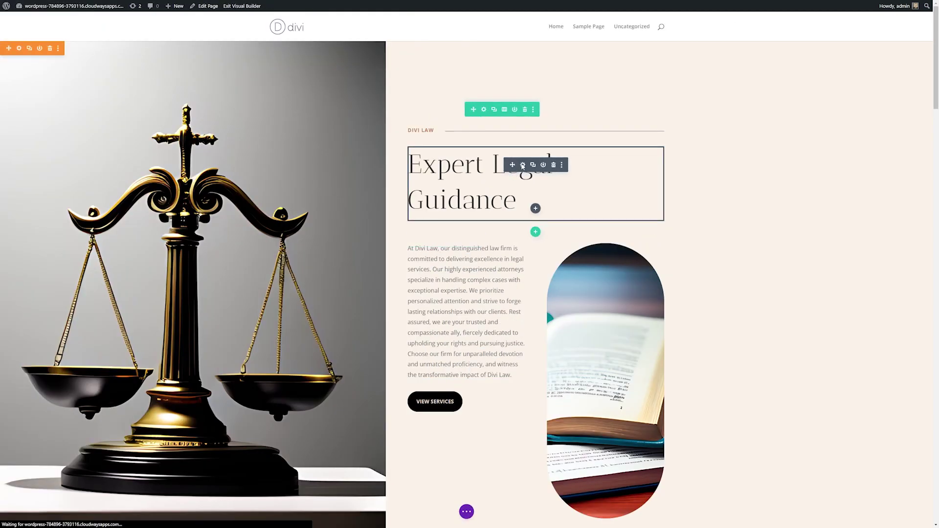
click(522, 166)
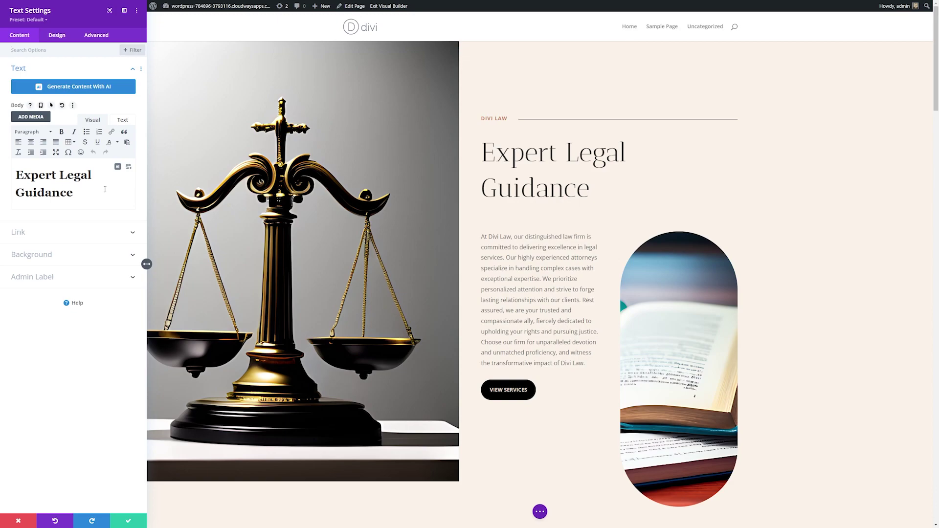
Generate a Title from 'Write a punchy title for a law firm website', apply it, and close settings
click(118, 167)
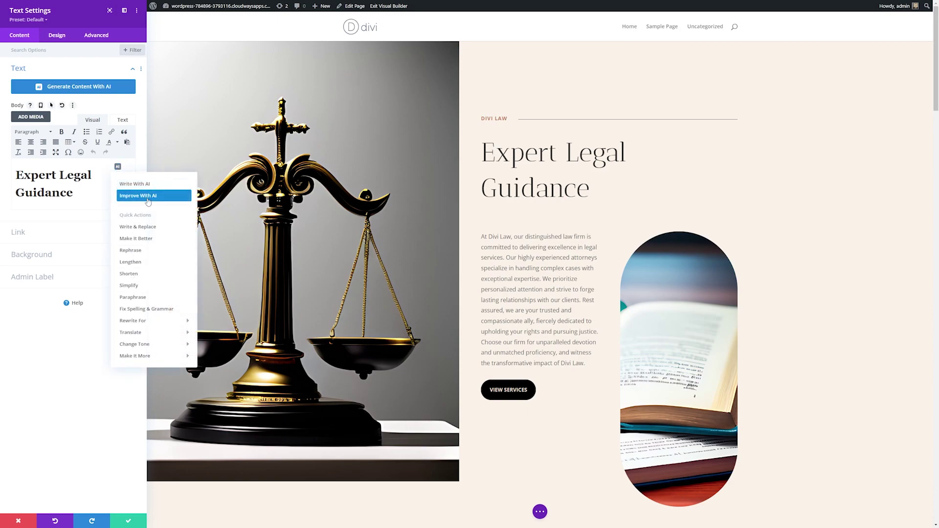
click(134, 193)
click(391, 203)
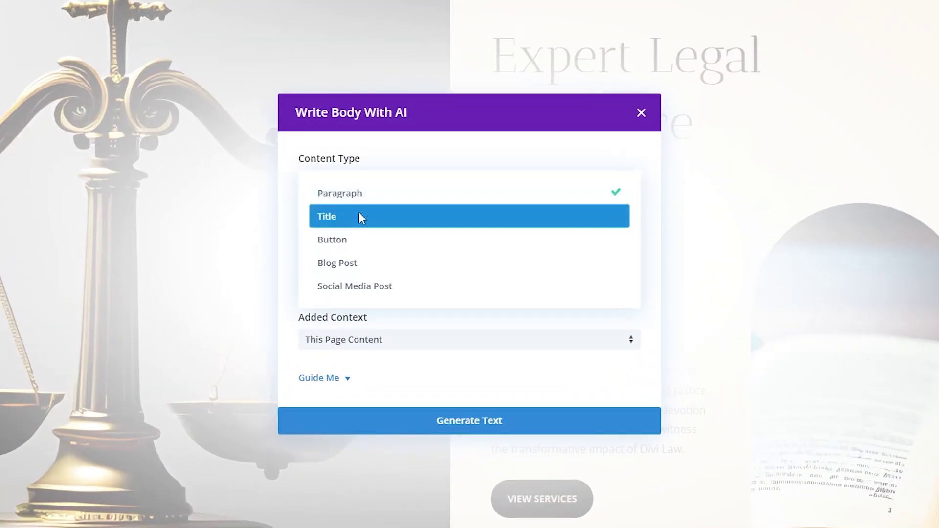
click(389, 227)
click(514, 248)
text(Write a punchy title for a law firm website)
drag(530, 243, 301, 255)
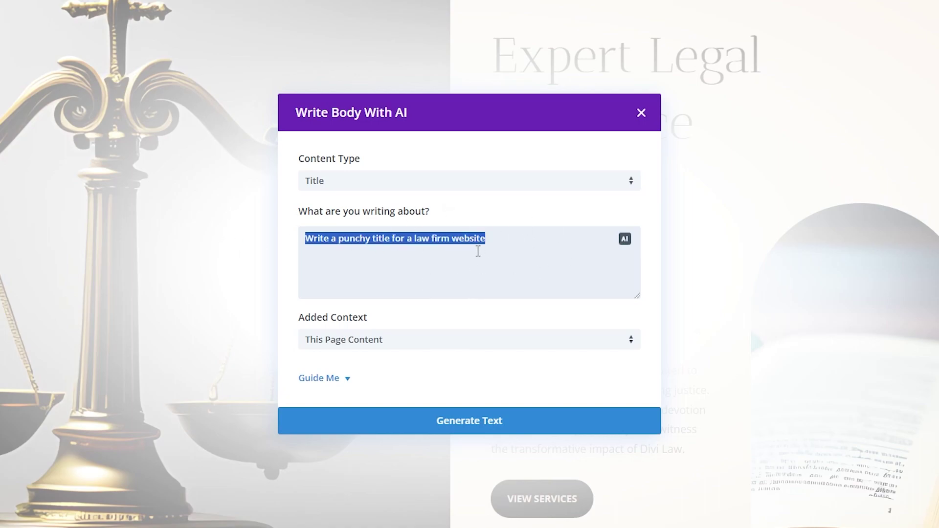
click(467, 413)
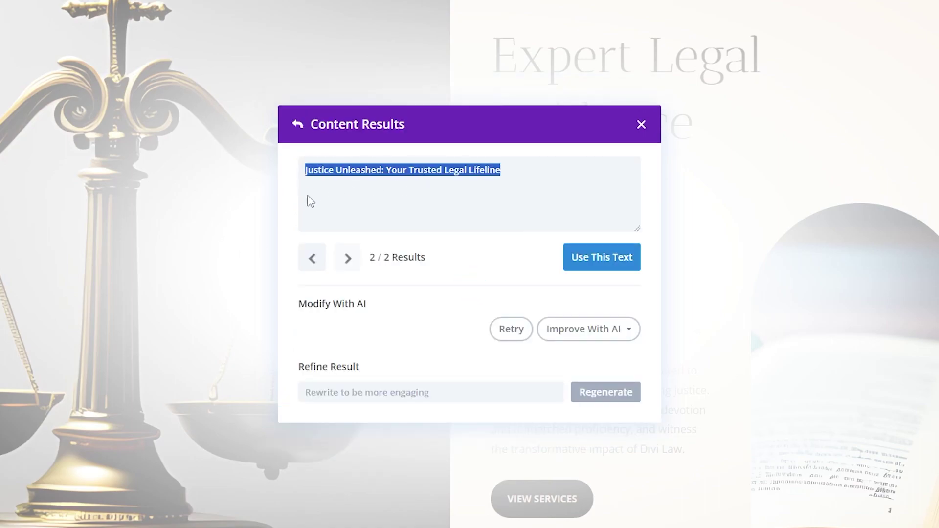
click(595, 266)
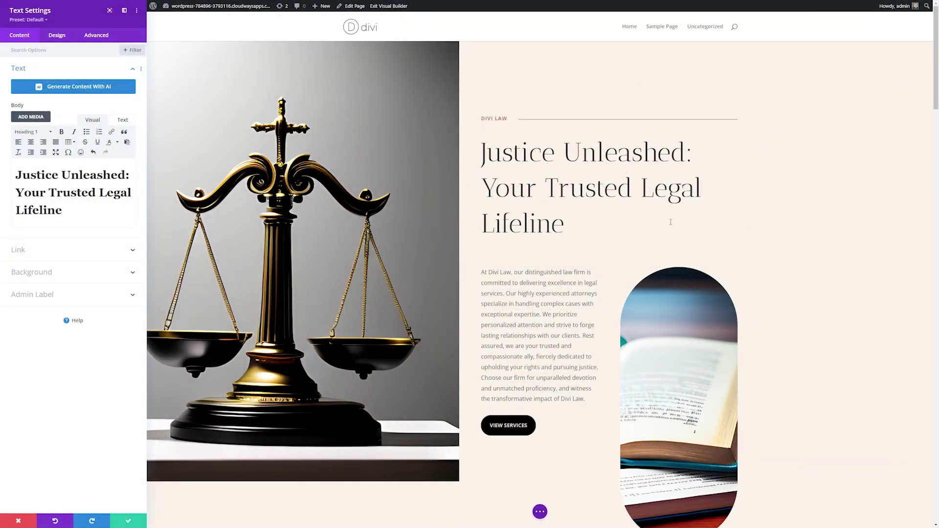
key(Escape)
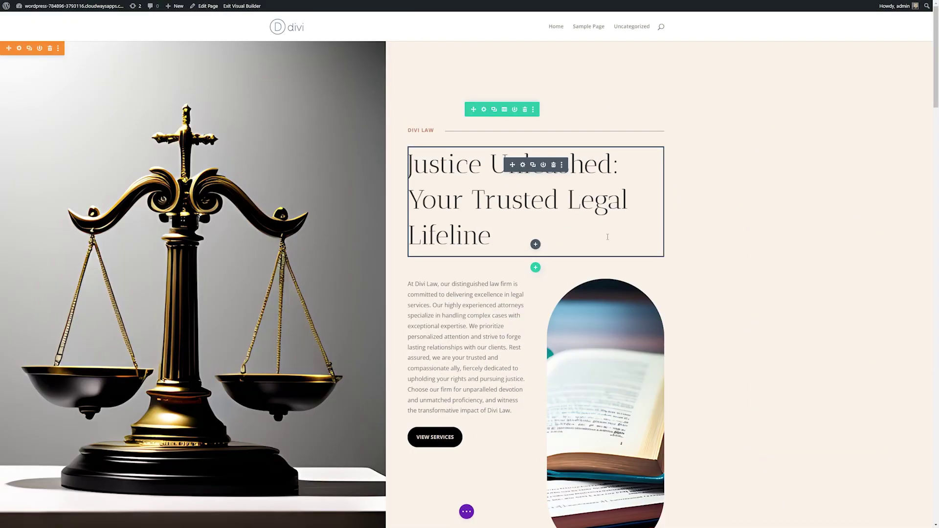